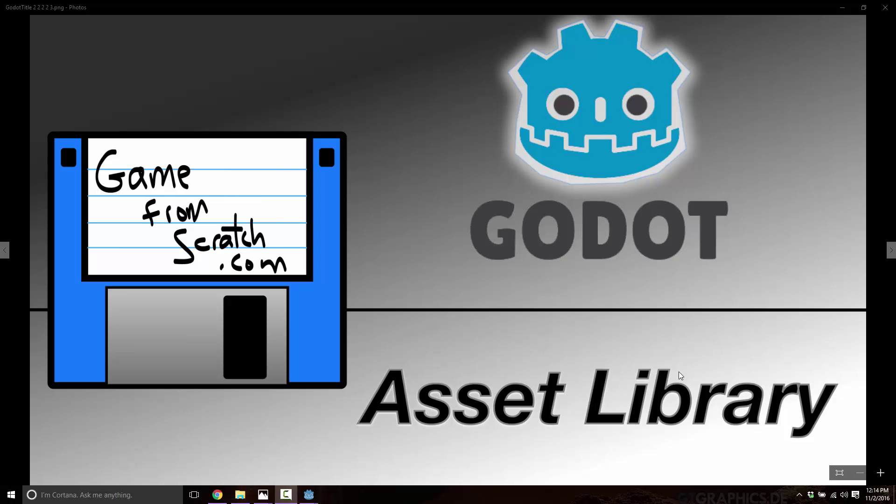
# - Bring the Godot editor to the front and show the AssetLib tab's asset listing
pyautogui.moveTo(309, 494)
pyautogui.click(352, 463)
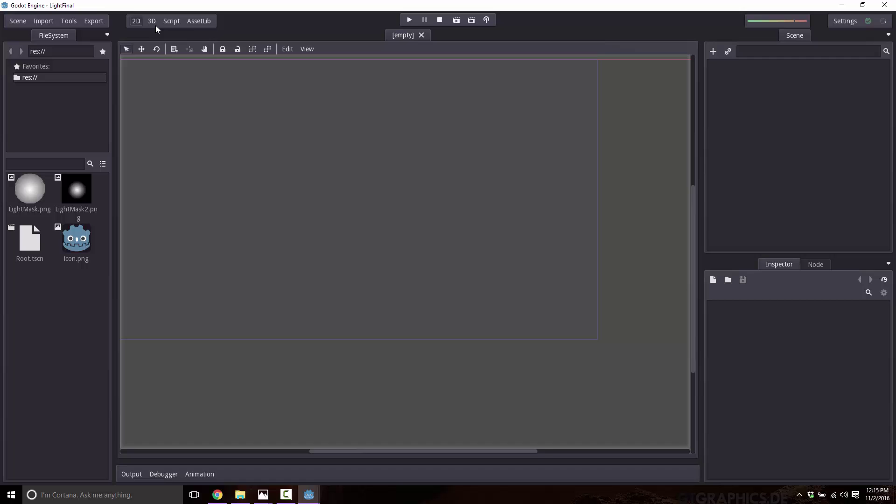
pyautogui.click(198, 22)
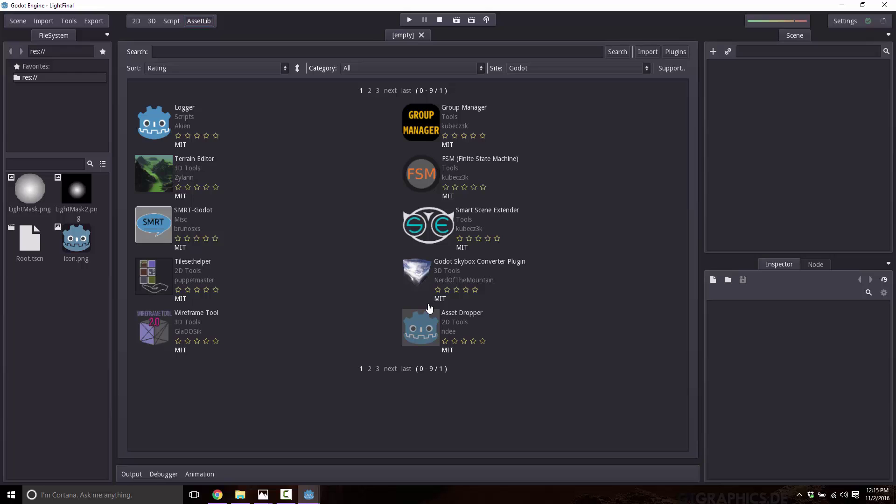
# - On asset page 3, preview Fur shader demo 2, then open Platform2d's details
pyautogui.click(377, 370)
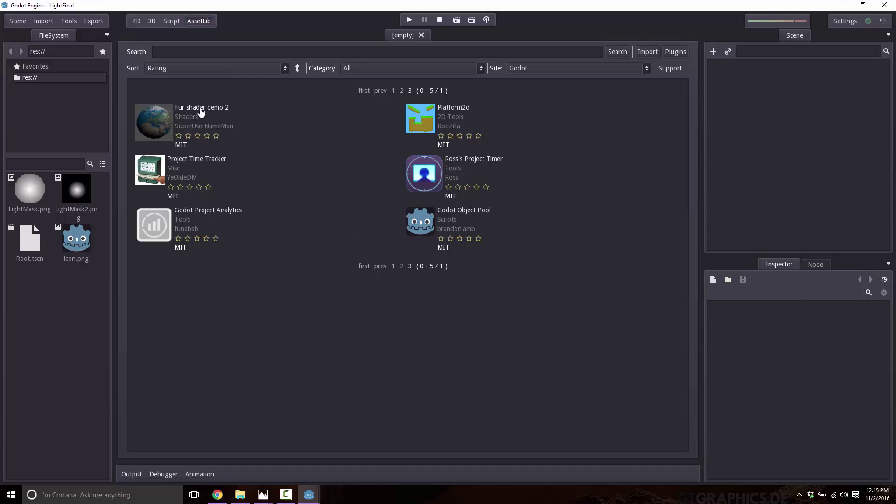
pyautogui.click(159, 122)
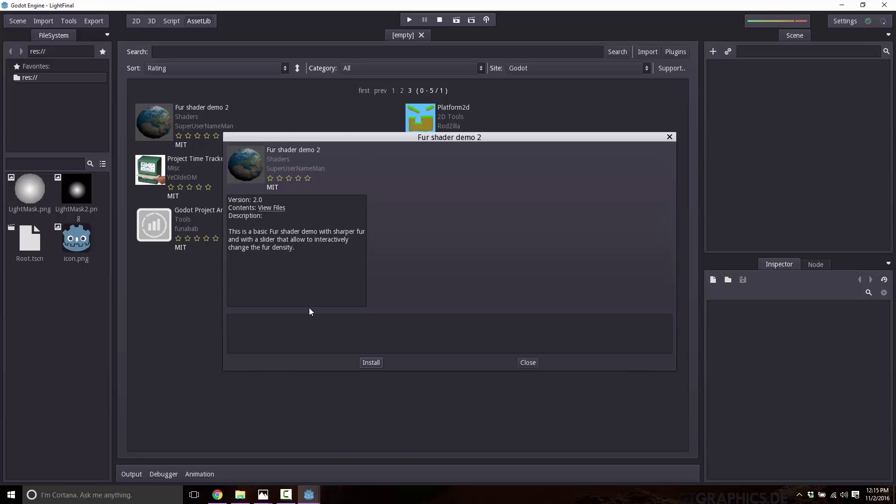
pyautogui.click(528, 362)
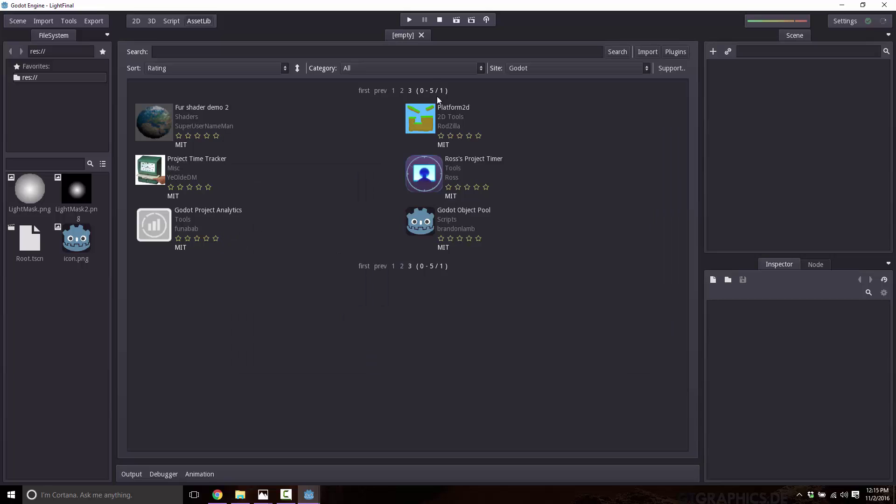
pyautogui.click(428, 120)
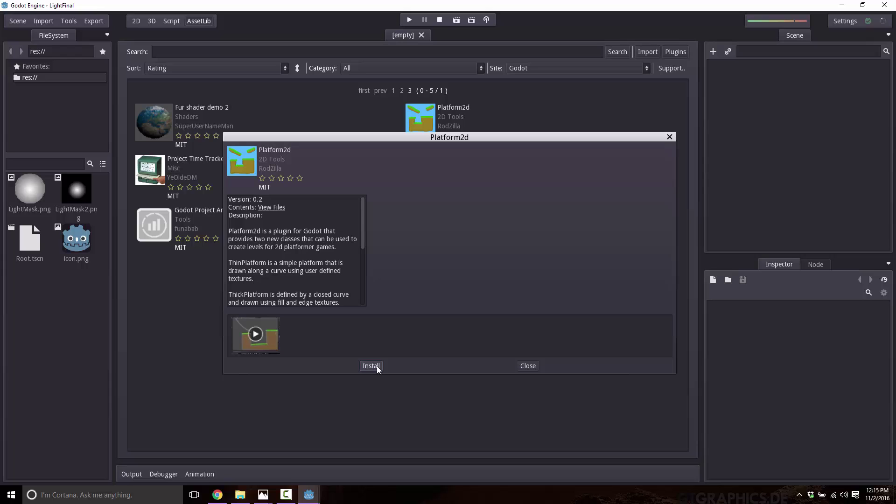
pyautogui.click(527, 366)
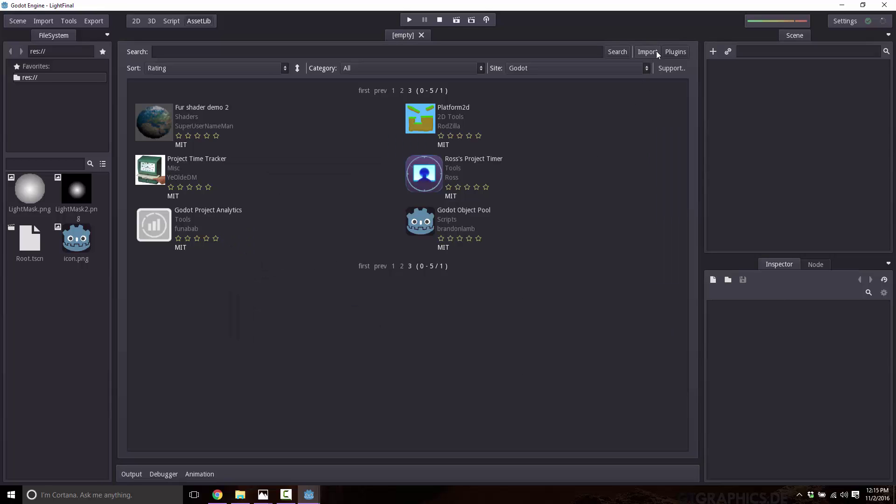
pyautogui.click(675, 52)
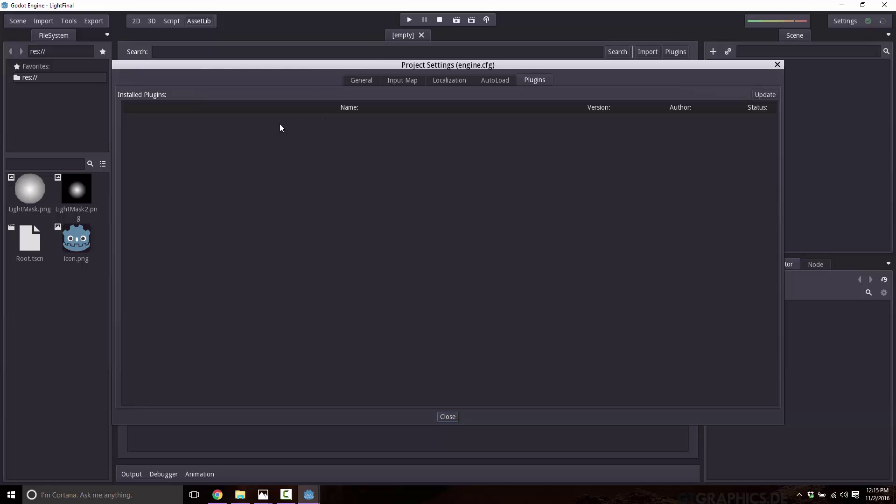
pyautogui.click(778, 65)
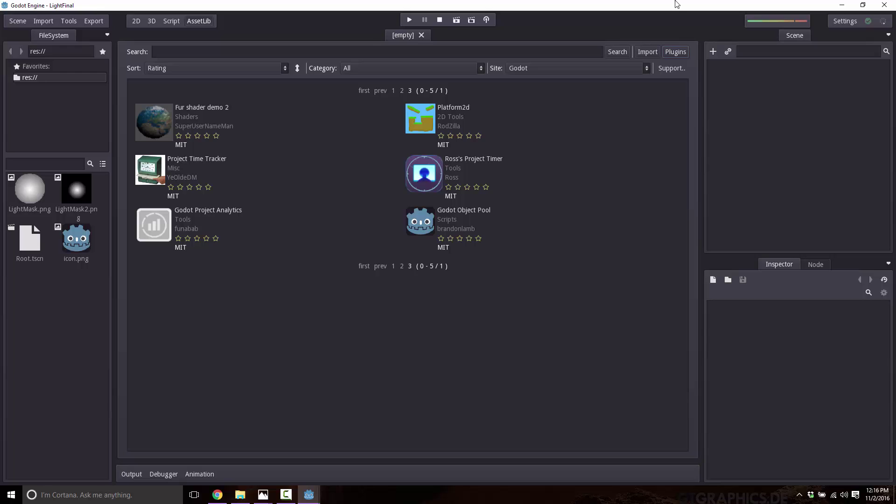
# - Set the Category filter to Scripts to list Logger, Swipe Detector and Godot Object Pool
pyautogui.click(481, 69)
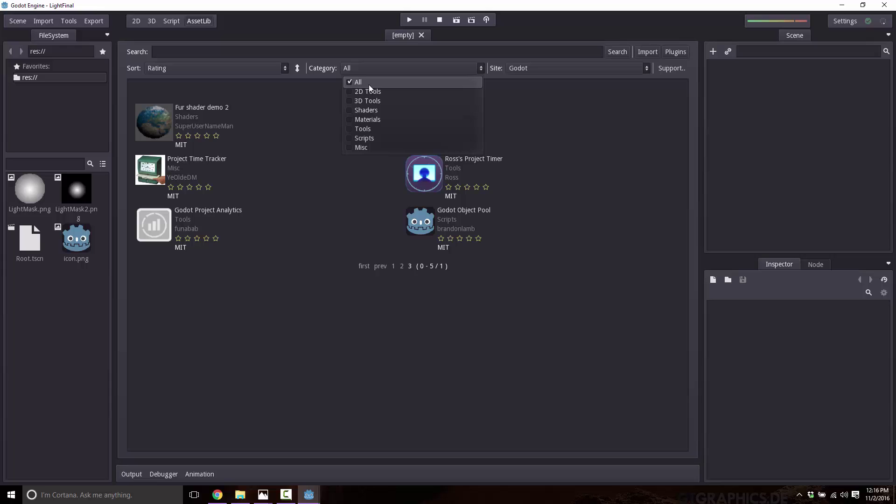
pyautogui.click(349, 138)
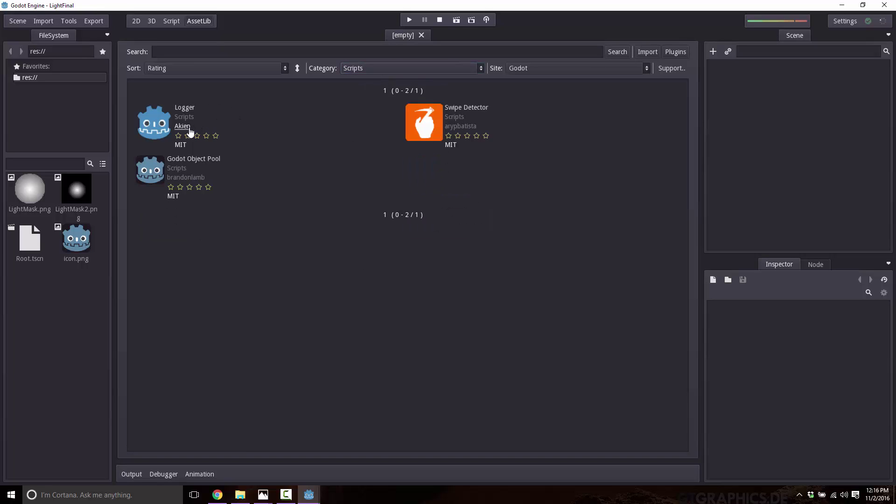
pyautogui.click(167, 125)
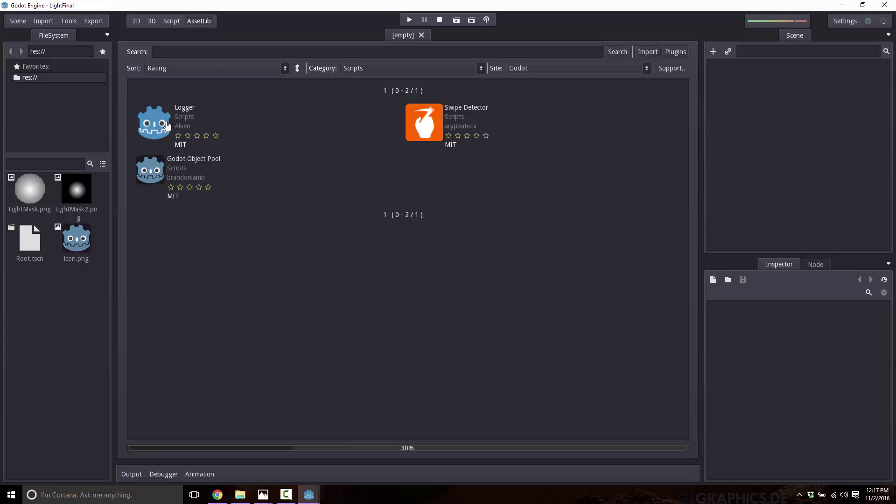
pyautogui.click(167, 125)
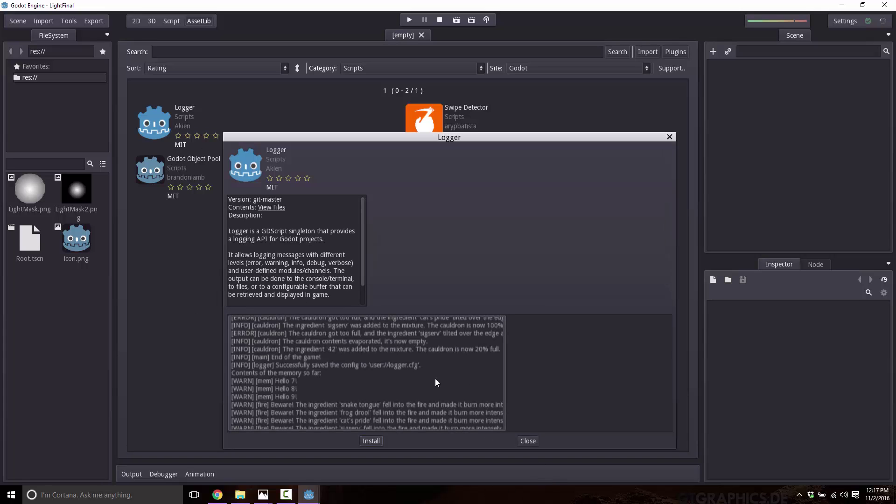
pyautogui.click(530, 444)
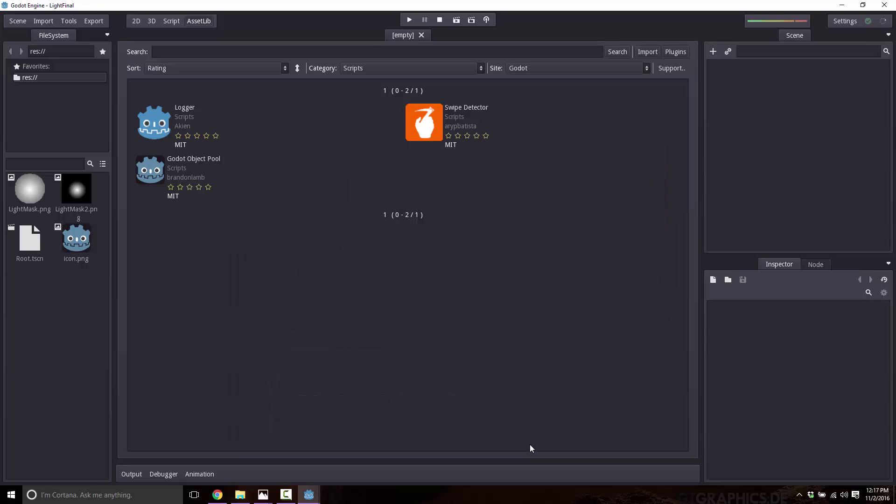
pyautogui.click(422, 137)
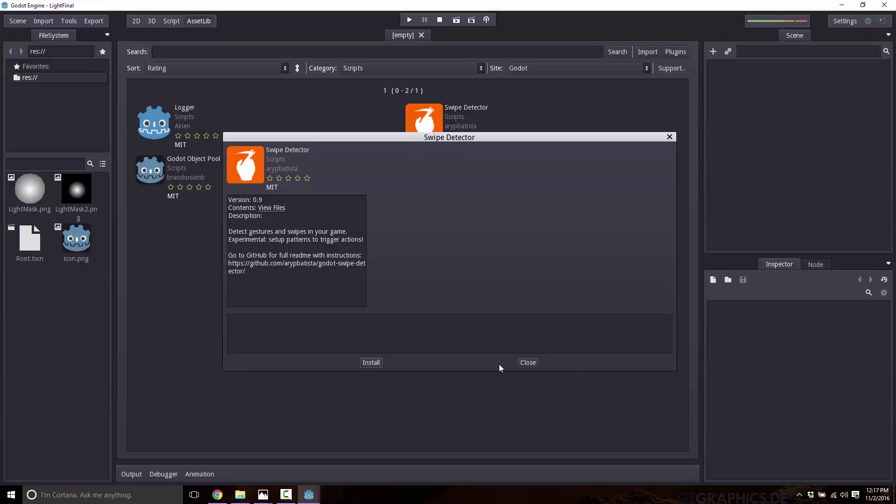
pyautogui.click(527, 362)
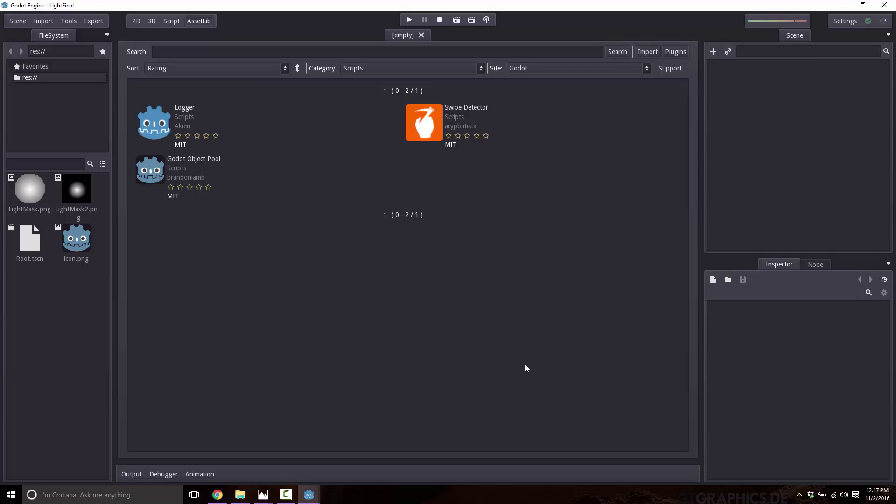
pyautogui.click(285, 70)
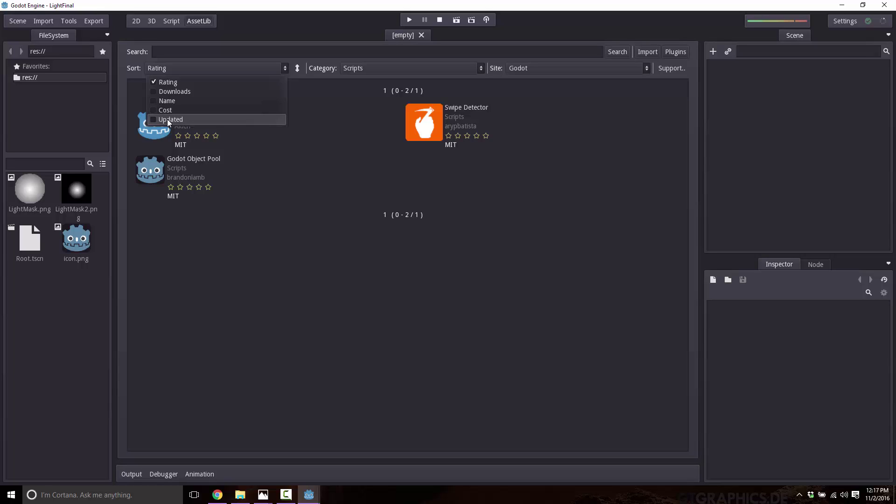
pyautogui.click(296, 183)
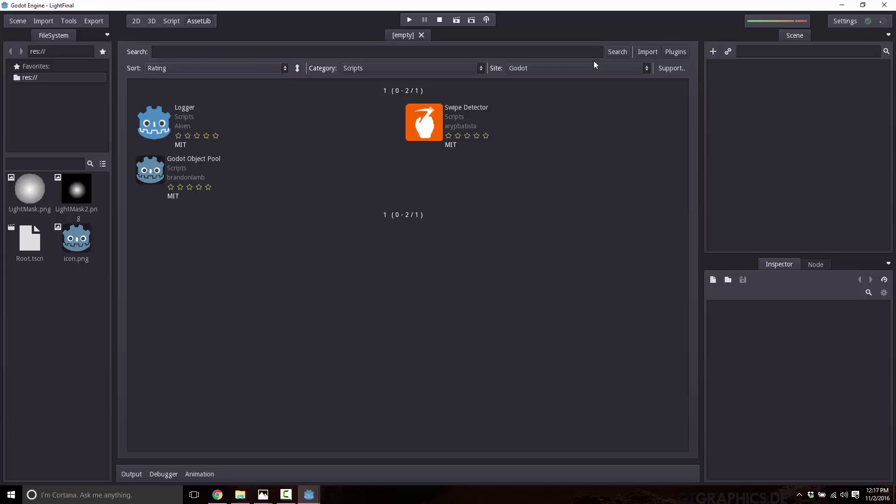
pyautogui.click(646, 68)
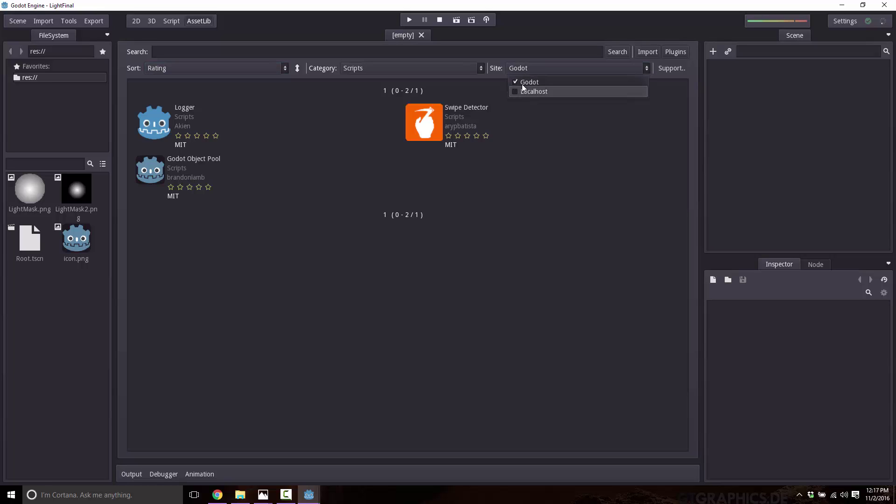
pyautogui.click(545, 178)
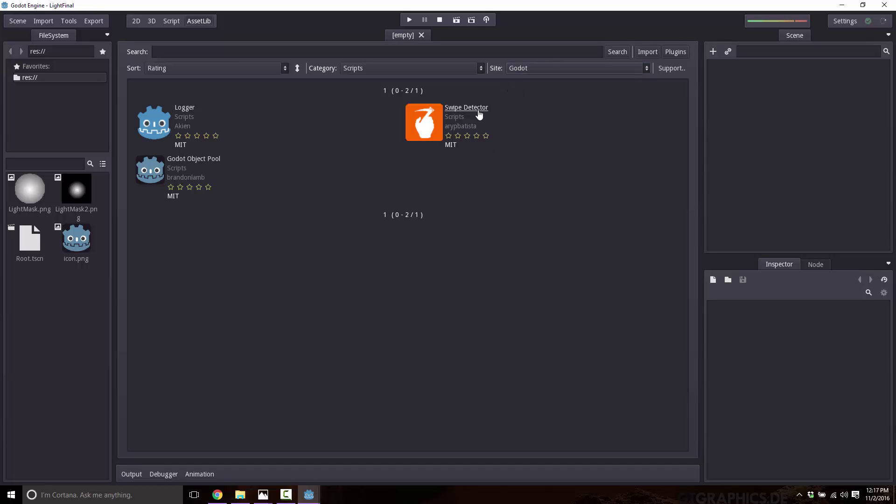
# - On the Asset Library website, check pending submissions, then open Logger's source repository
pyautogui.click(217, 495)
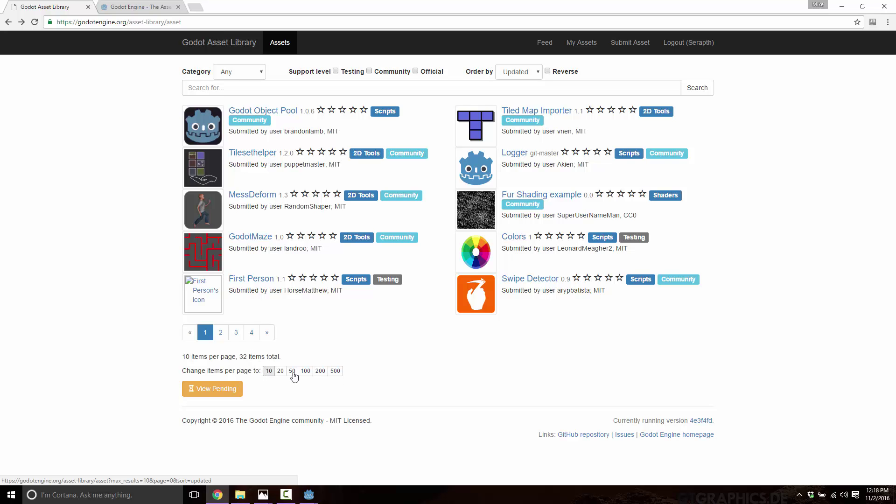
pyautogui.click(209, 392)
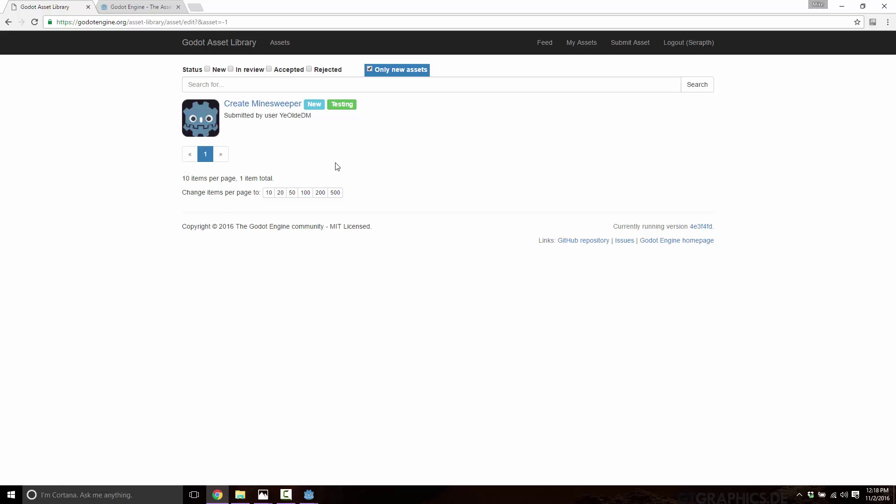
pyautogui.hotkey('alt', 'Left')
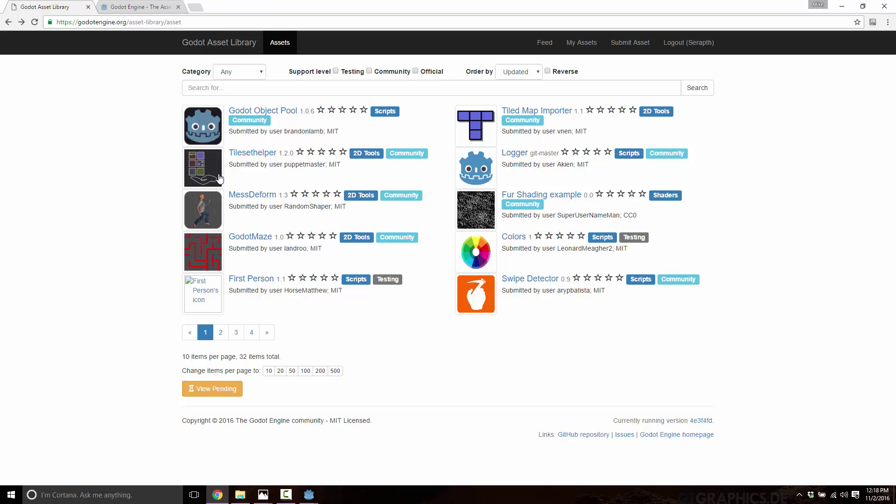
pyautogui.click(483, 165)
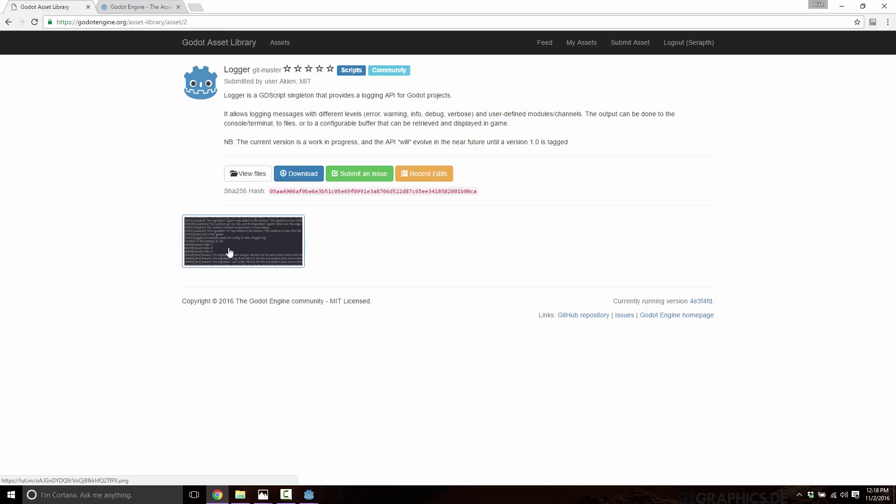
pyautogui.click(249, 178)
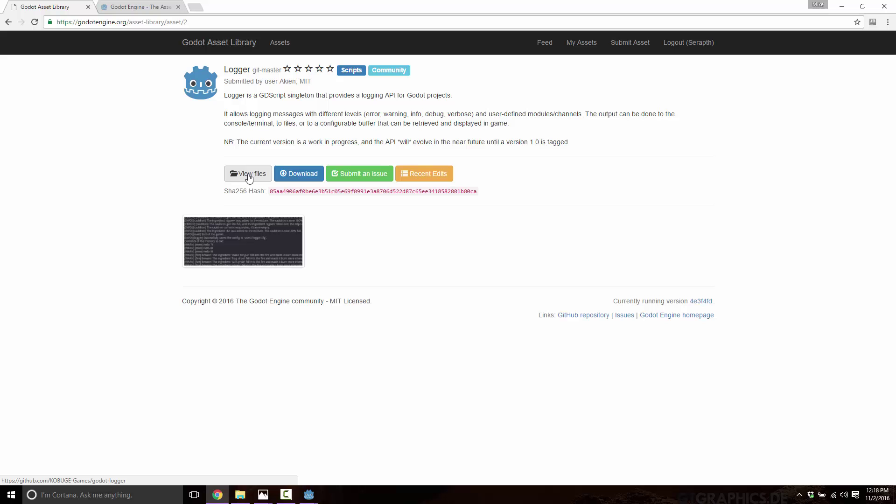
# - Browse the godot-logger GitHub repository and its latest commit author's profile
pyautogui.click(249, 178)
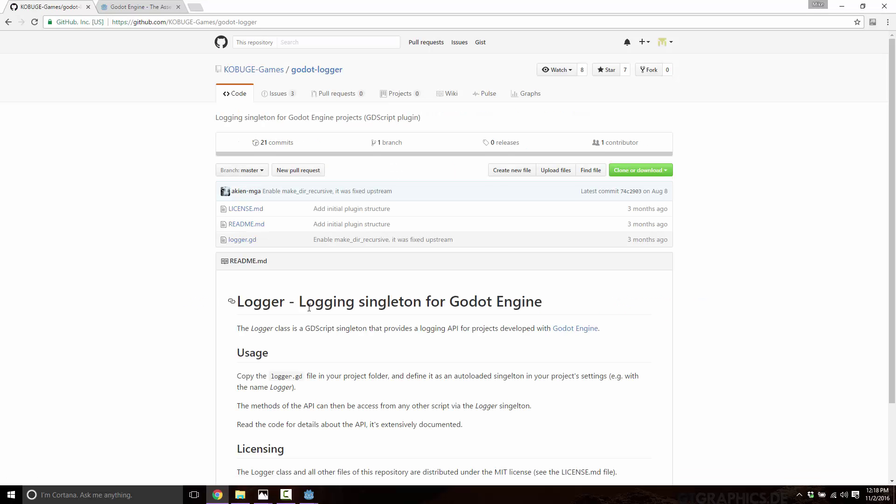
pyautogui.scroll(-2, 309, 308)
pyautogui.scroll(2, 280, 210)
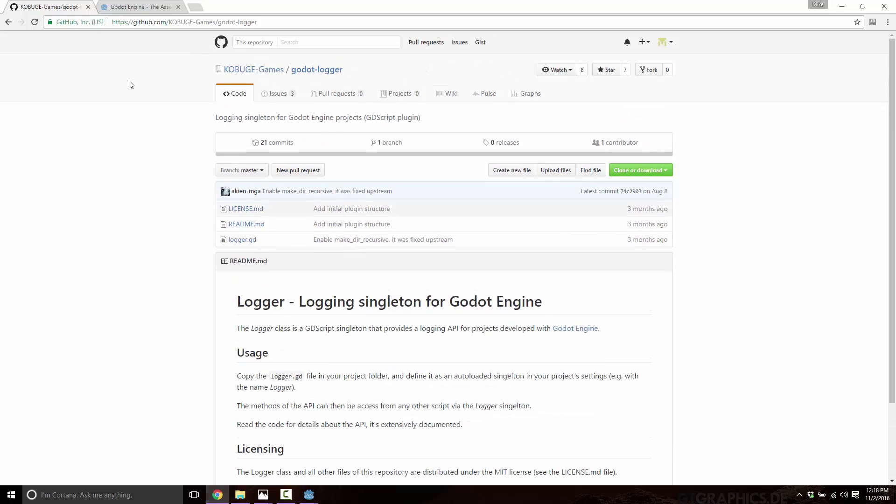
pyautogui.moveTo(172, 22); pyautogui.dragTo(259, 22)
pyautogui.click(258, 22)
pyautogui.scroll(-1, 321, 306)
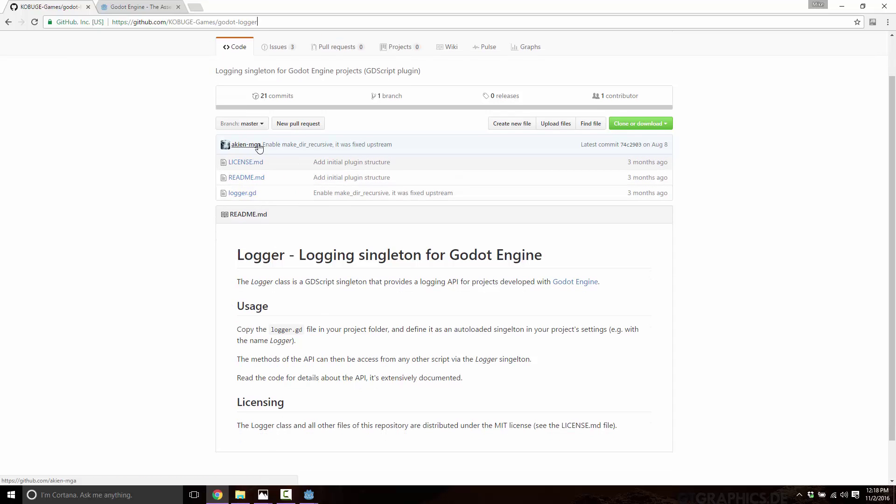
pyautogui.click(246, 148)
pyautogui.hotkey('alt', 'Left')
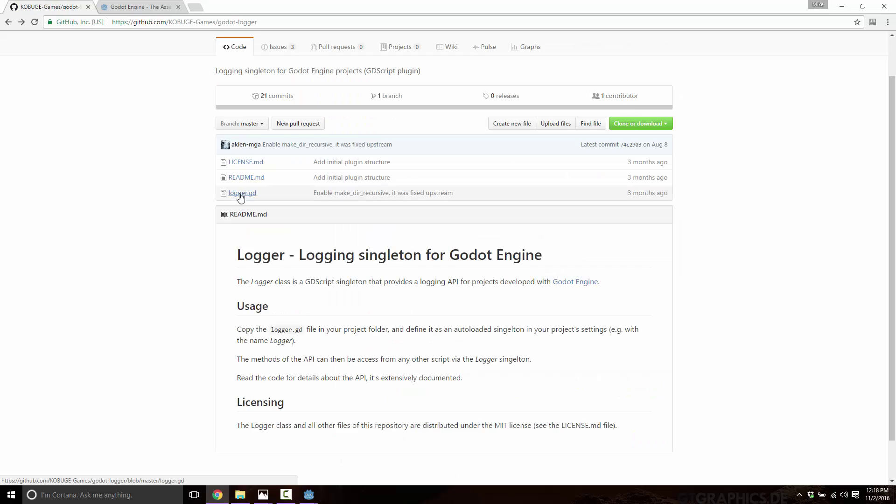
# - Read logger.gd, highlight the MIT licensing sentence, and return to the Logger asset page
pyautogui.click(242, 193)
pyautogui.scroll(-3, 325, 260)
pyautogui.scroll(-15, 325, 260)
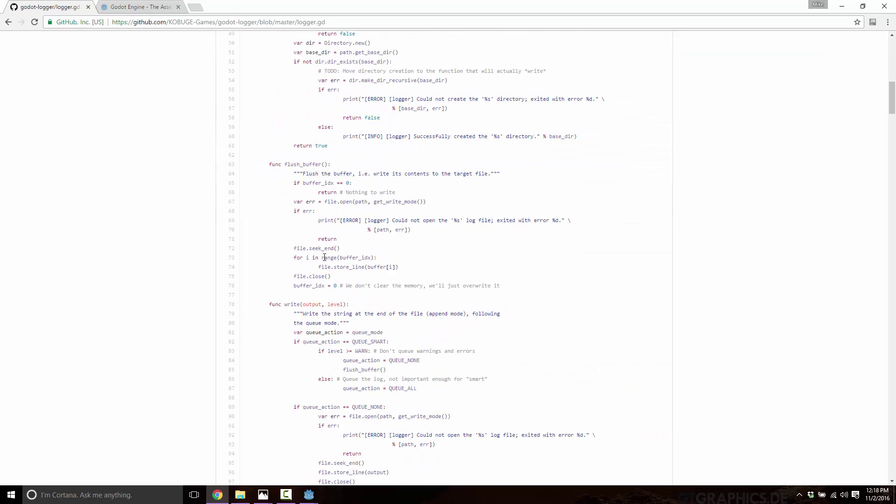
pyautogui.hotkey('alt', 'Left')
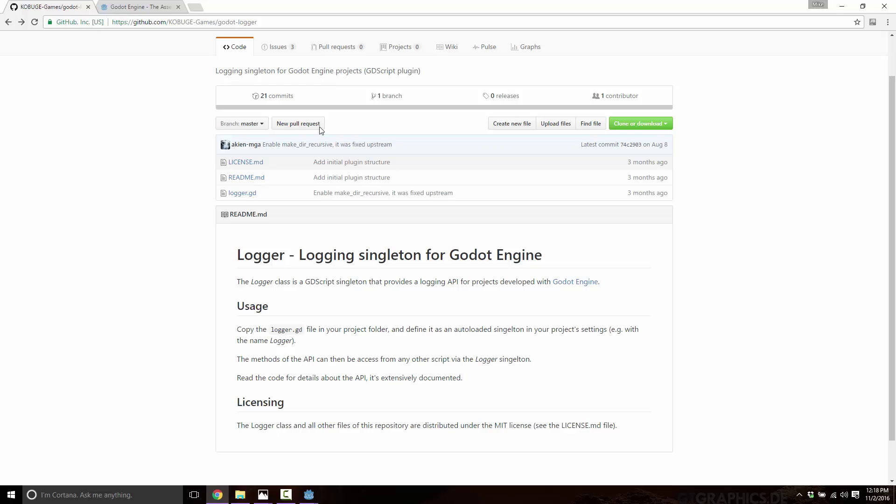
pyautogui.moveTo(308, 426); pyautogui.dragTo(533, 426)
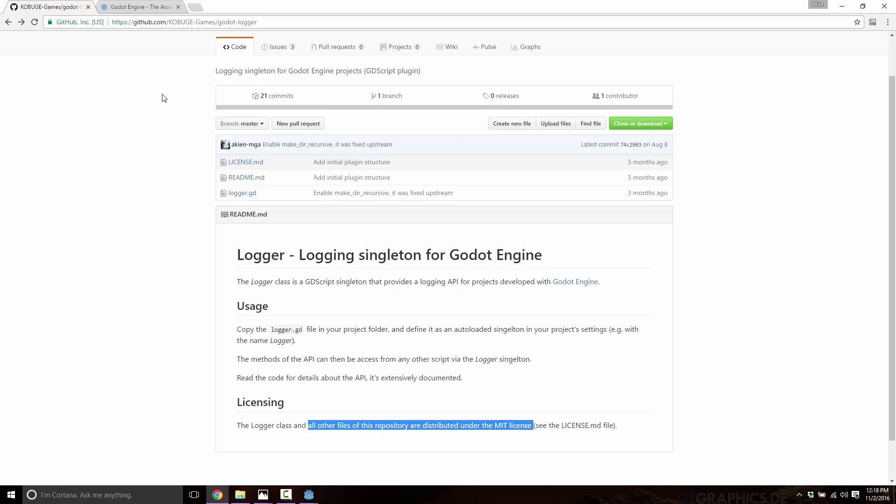
pyautogui.hotkey('alt', 'Left')
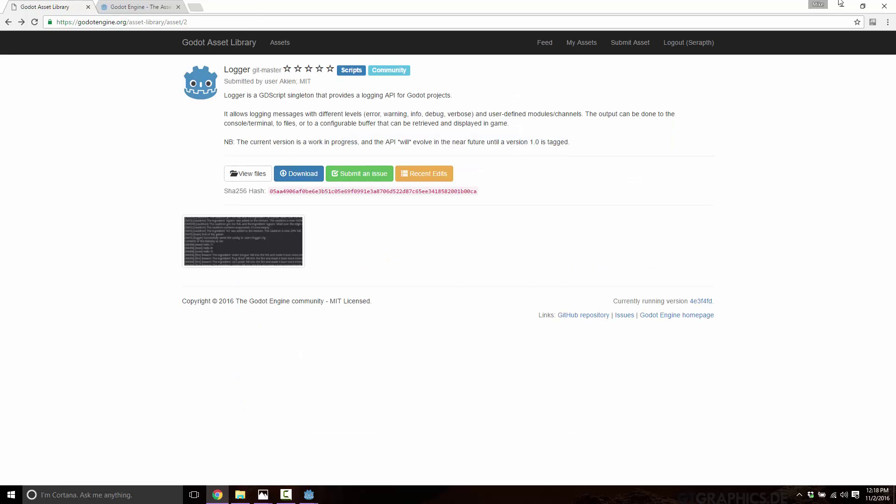
# - Bring up the Submit Asset form and check its category options, leaving 2D Tools
pyautogui.click(630, 44)
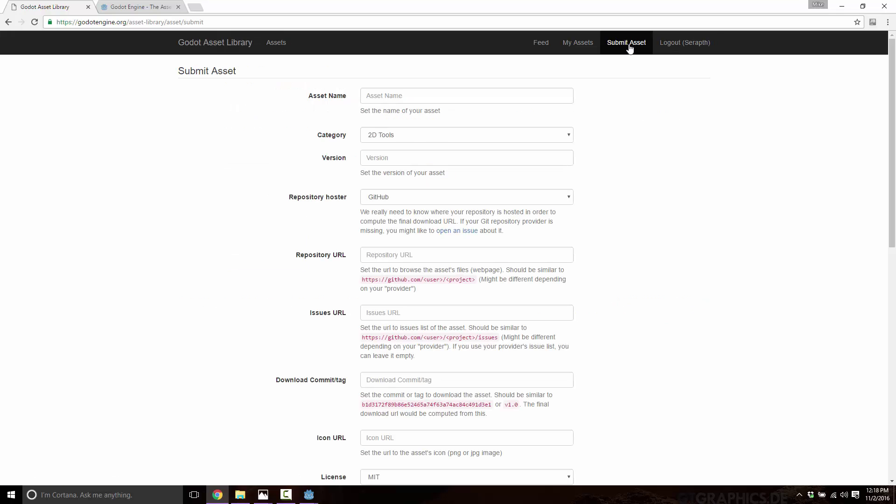
pyautogui.click(376, 99)
pyautogui.click(459, 135)
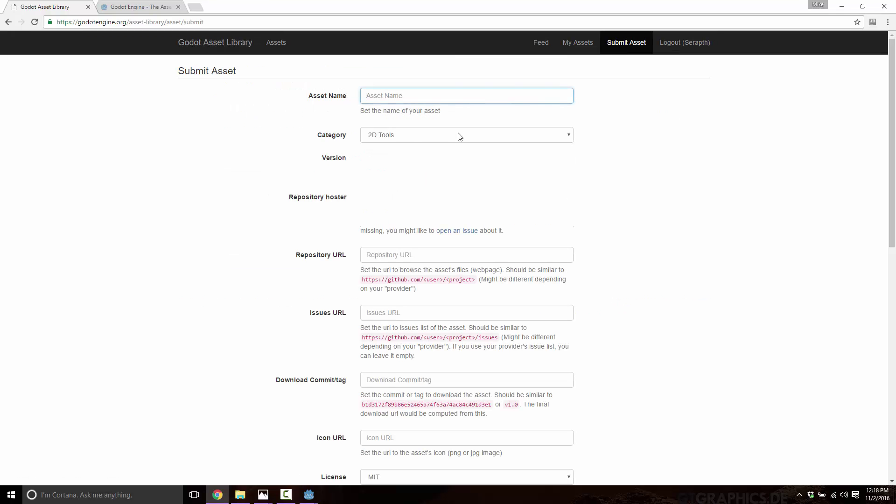
pyautogui.click(459, 136)
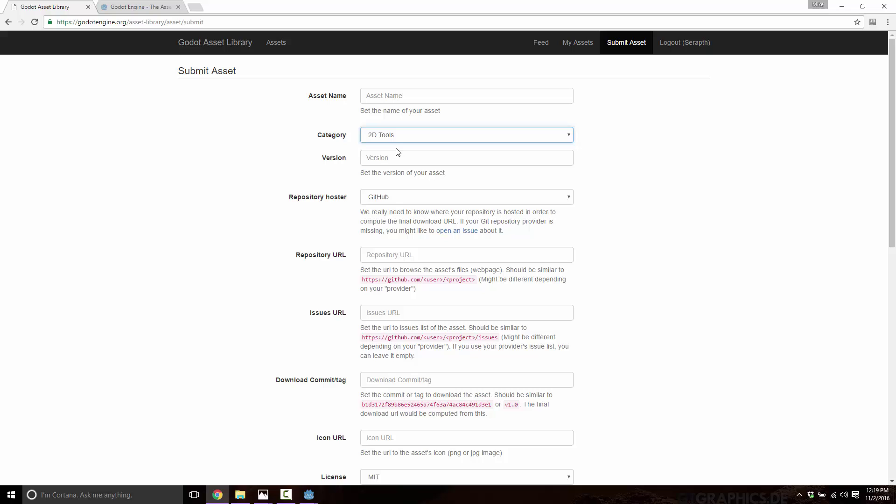
# - Check the repository hoster choices, keeping GitHub, and scroll down to the licence field
pyautogui.click(386, 198)
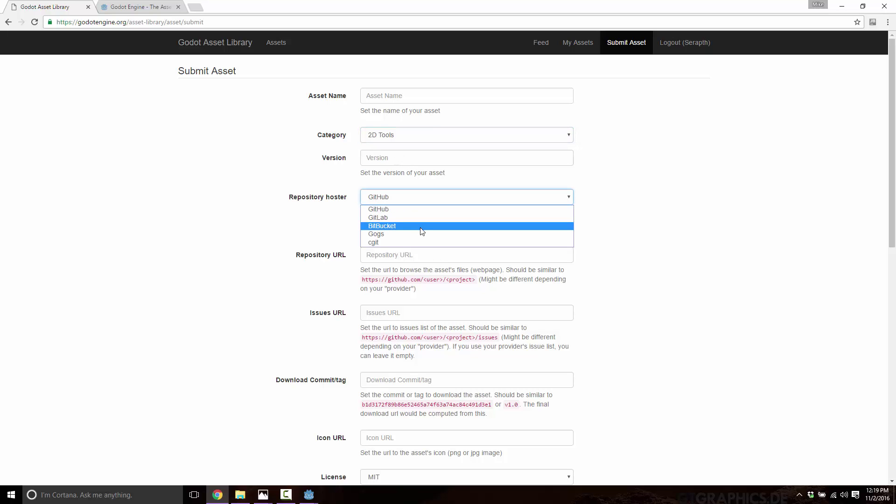
pyautogui.click(676, 220)
pyautogui.scroll(-4, 506, 296)
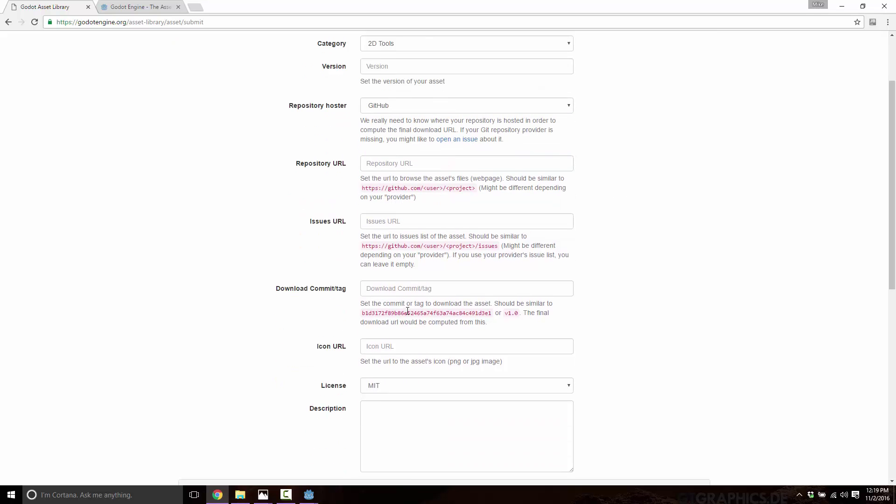
pyautogui.scroll(-2, 402, 241)
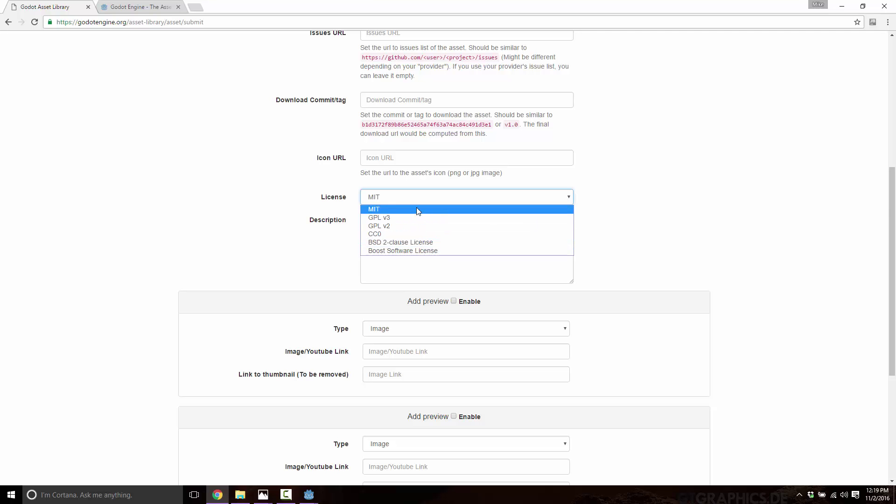
# - Close the licence list with MIT kept, scroll down to the Submit button and back up
pyautogui.click(240, 207)
pyautogui.scroll(-1, 143, 216)
pyautogui.scroll(-2, 150, 218)
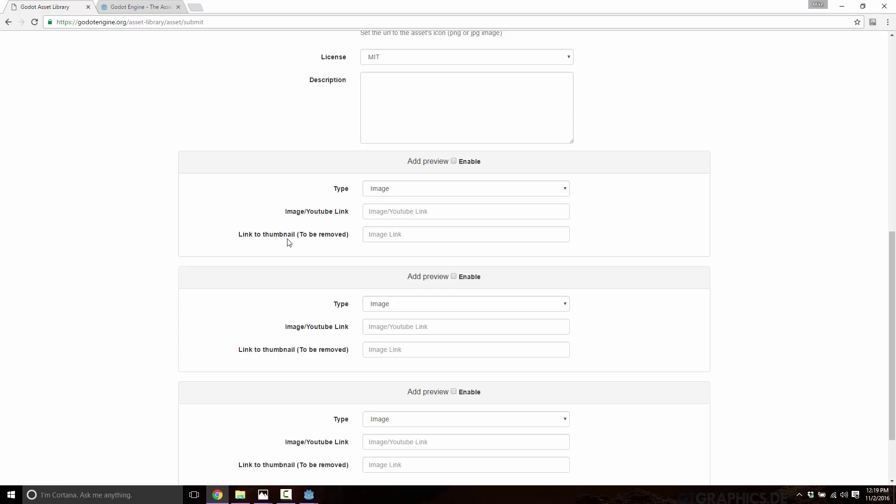
pyautogui.scroll(-2, 303, 246)
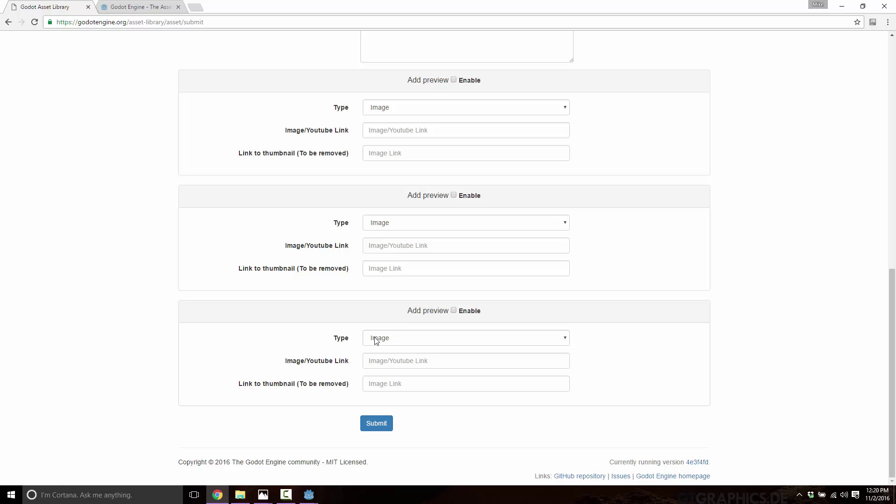
pyautogui.scroll(11, 378, 336)
pyautogui.scroll(-1, 441, 327)
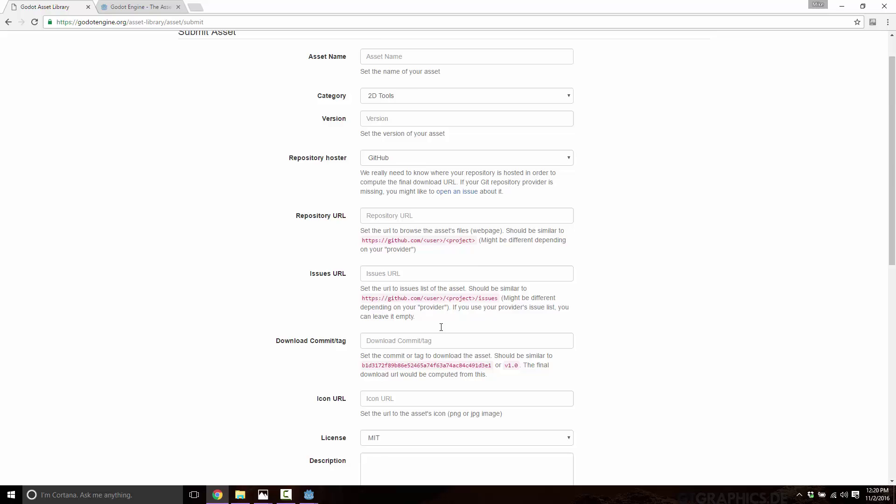
pyautogui.scroll(-10, 441, 327)
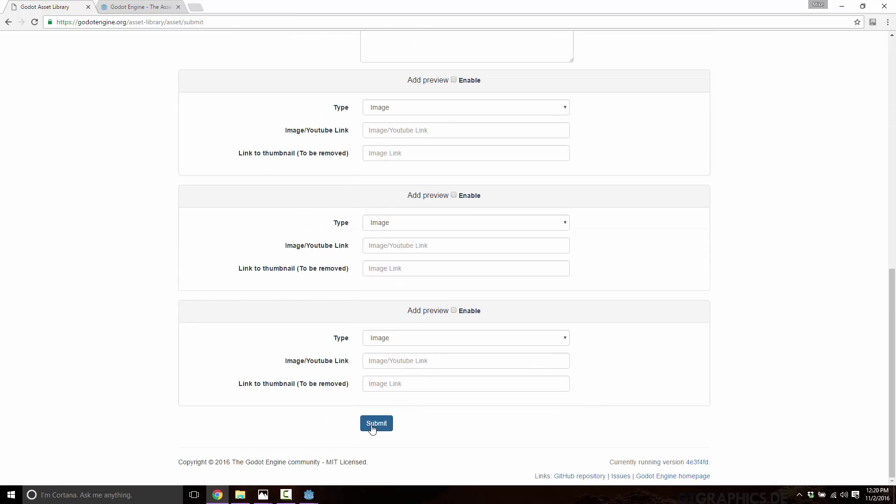
pyautogui.scroll(10, 374, 410)
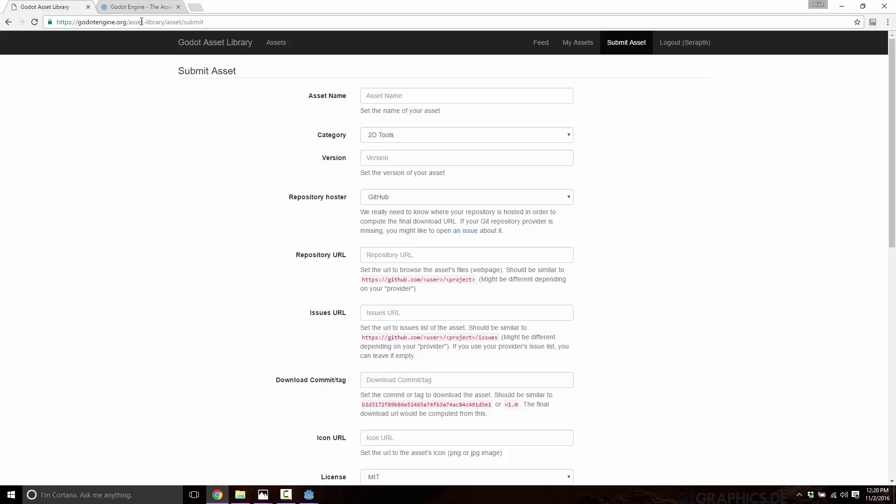
# - Switch to the Asset Library announcement article and highlight its submission steps and web address
pyautogui.click(146, 7)
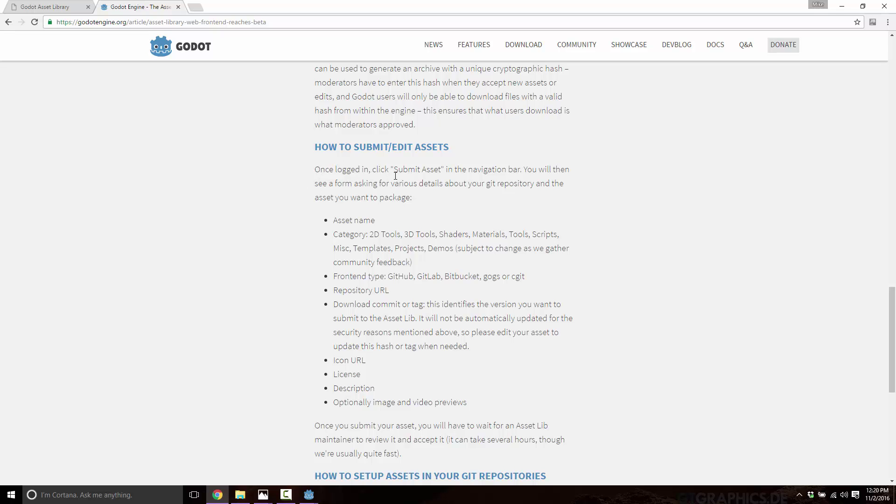
pyautogui.moveTo(320, 169); pyautogui.dragTo(481, 416)
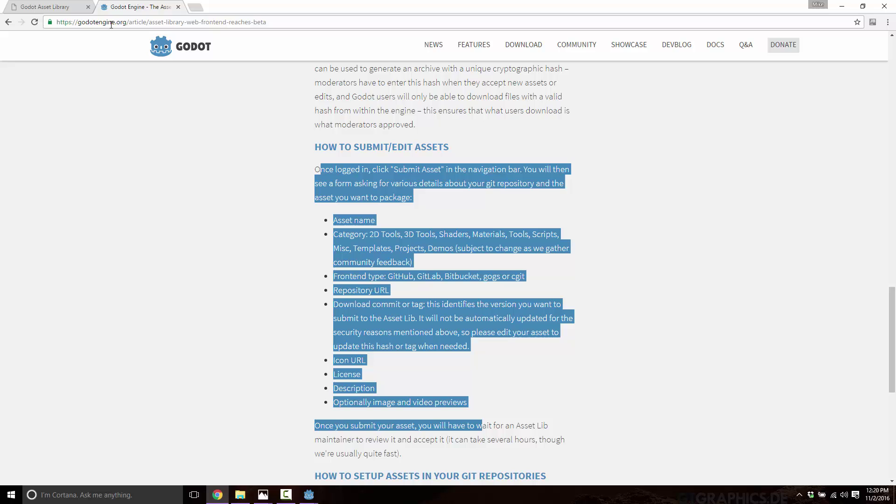
pyautogui.click(196, 22)
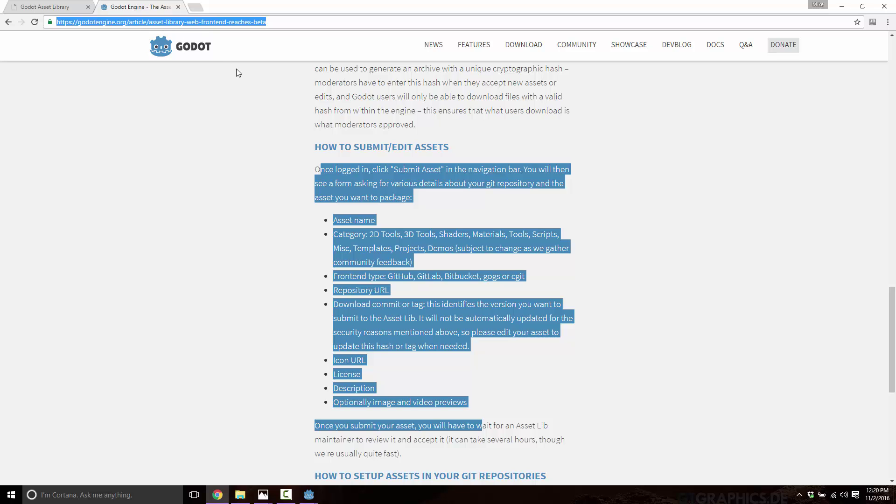
# - Scroll to Future Developments and highlight the sentence saying the frontend is unfinished
pyautogui.scroll(-8, 390, 211)
pyautogui.scroll(10, 390, 206)
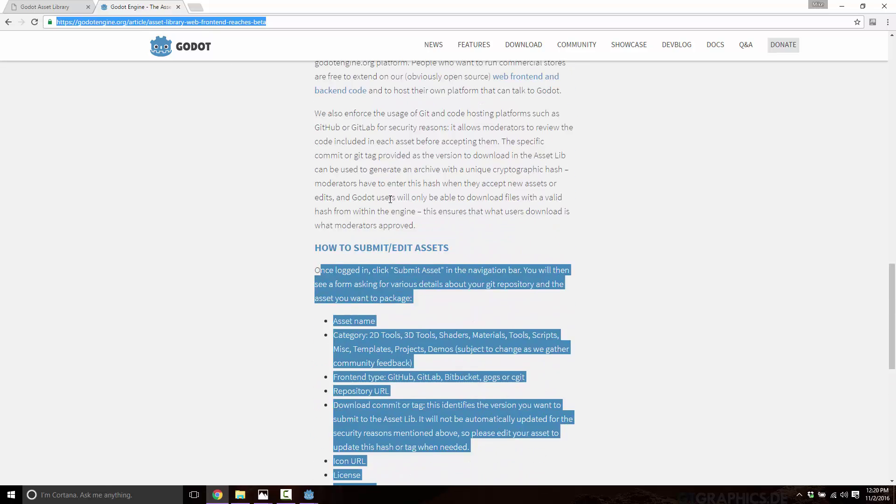
pyautogui.scroll(10, 391, 199)
pyautogui.scroll(-20, 390, 200)
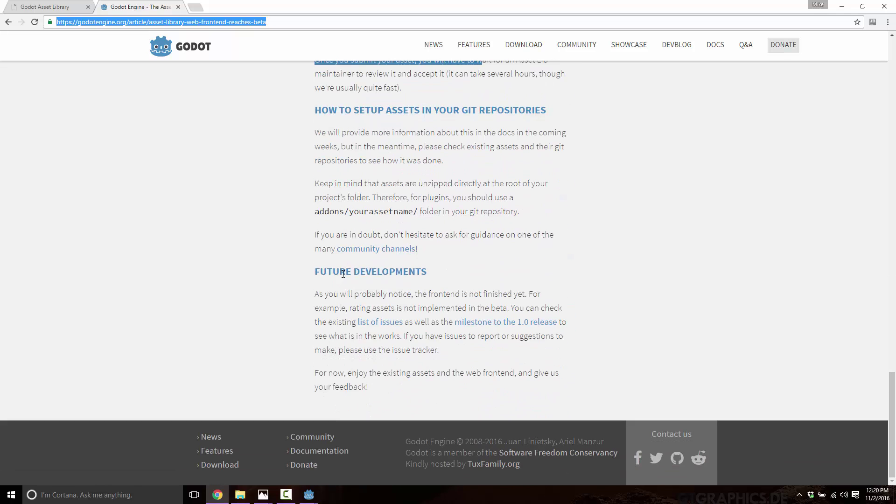
pyautogui.moveTo(328, 294); pyautogui.dragTo(528, 296)
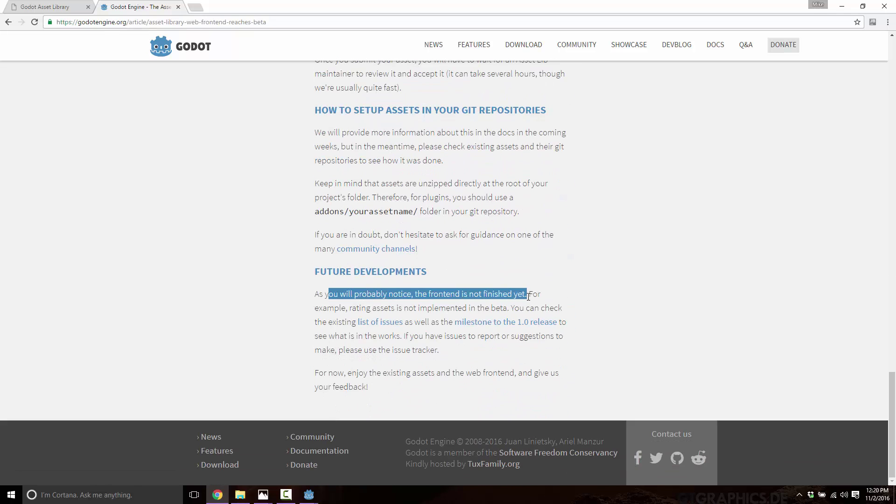
pyautogui.click(522, 298)
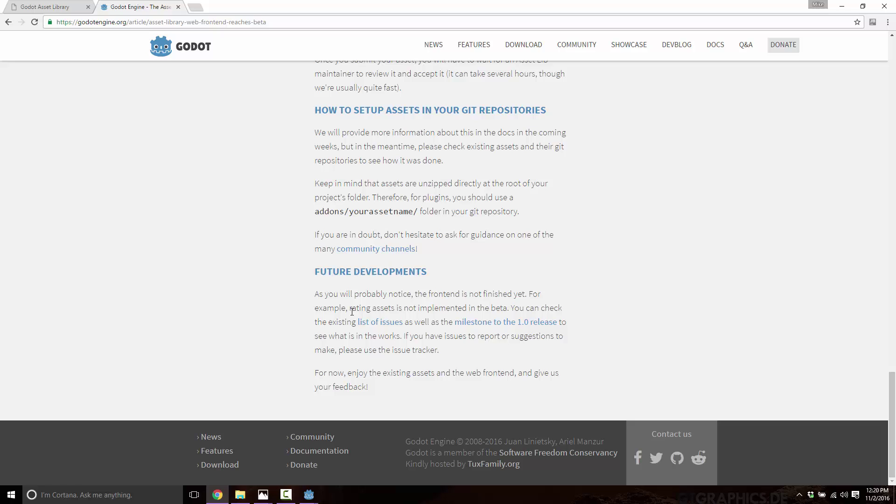